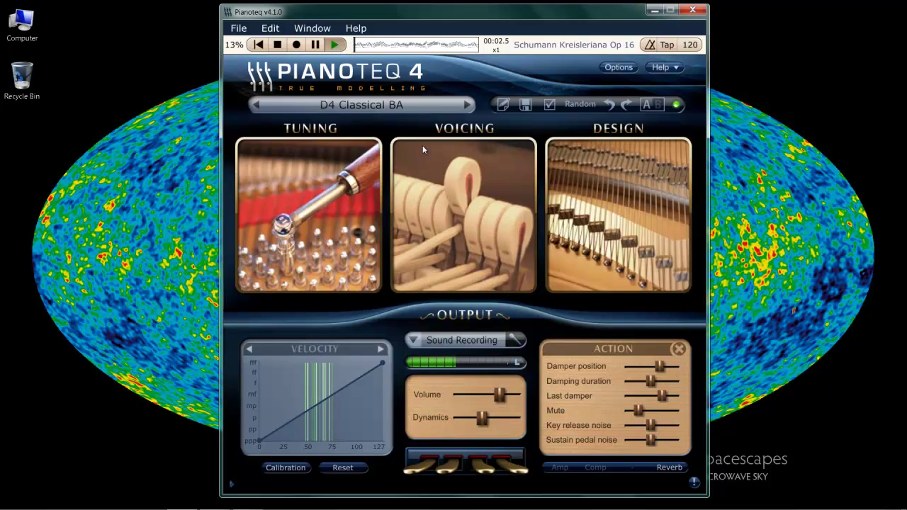
Audition the Grand D4 presets D4 Jazz BA, D4 Spacious and D4 Bebop in turn.
click(388, 109)
mouse_move(337, 174)
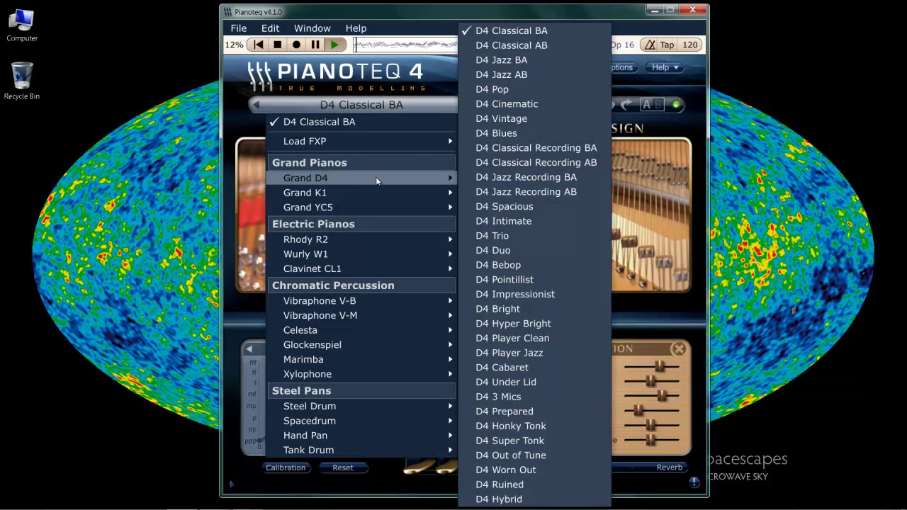
click(551, 63)
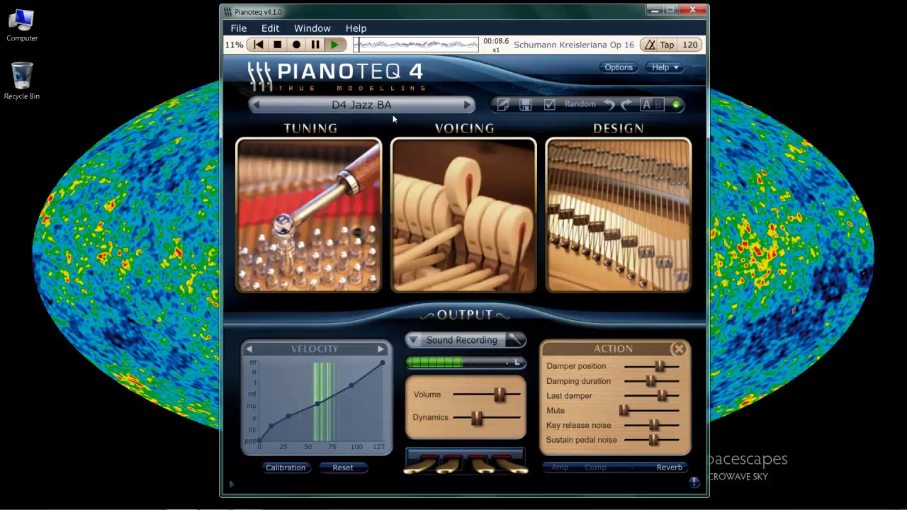
click(446, 107)
mouse_move(387, 181)
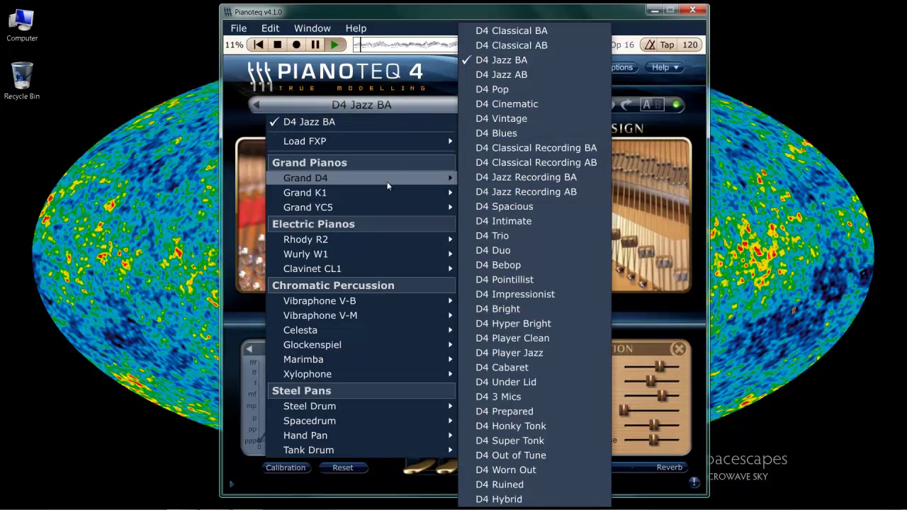
click(526, 205)
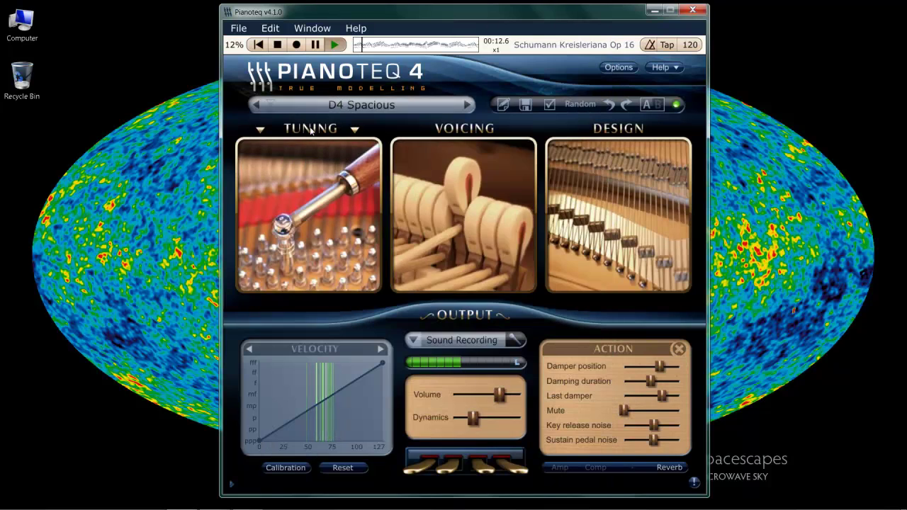
click(333, 107)
mouse_move(341, 183)
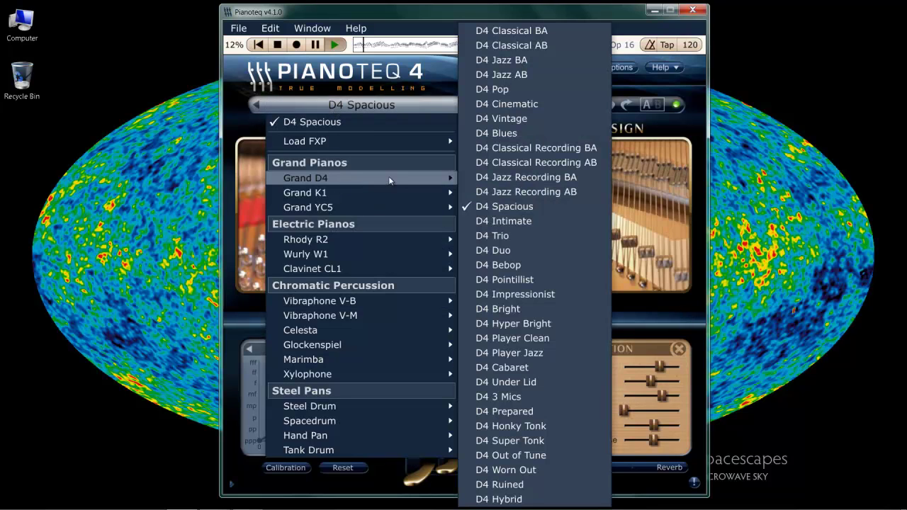
click(549, 264)
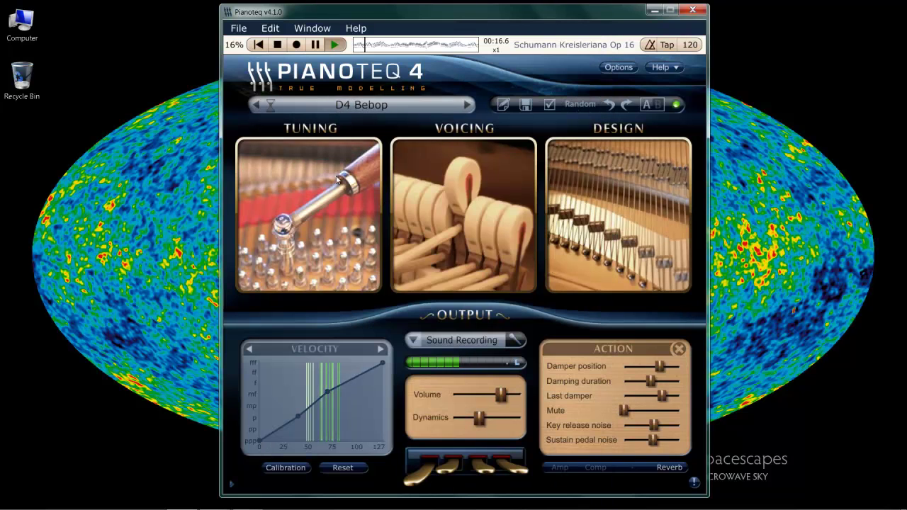
Try D4 Prepared, D4 Pointillist and D4 Hybrid, ending on the D4 Vintage preset.
click(341, 106)
mouse_move(344, 179)
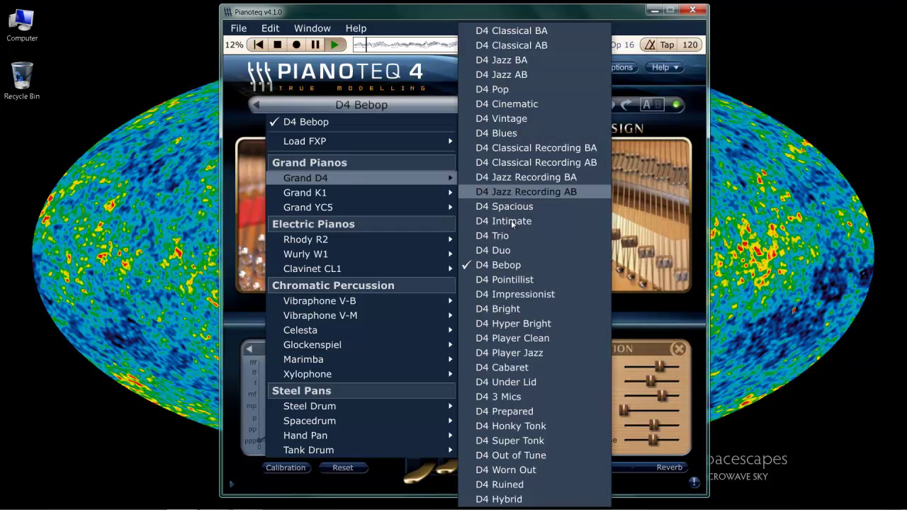
click(547, 411)
click(354, 104)
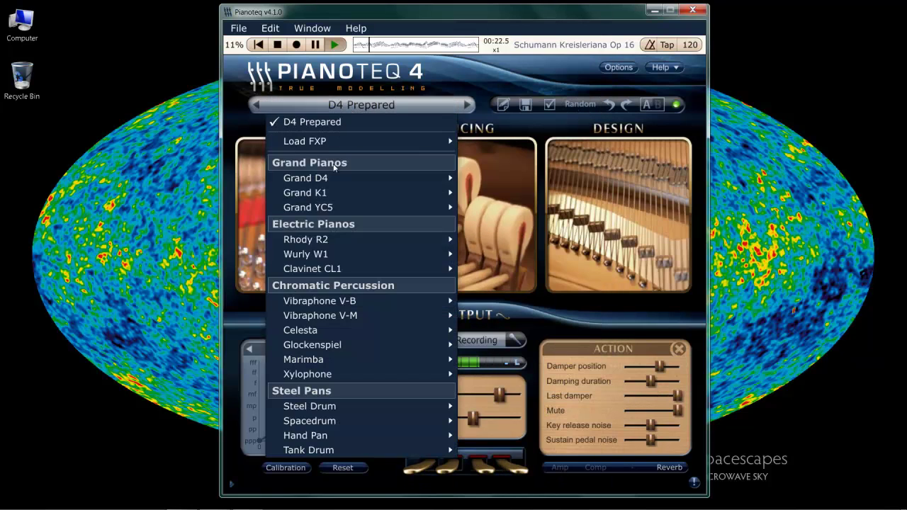
mouse_move(339, 182)
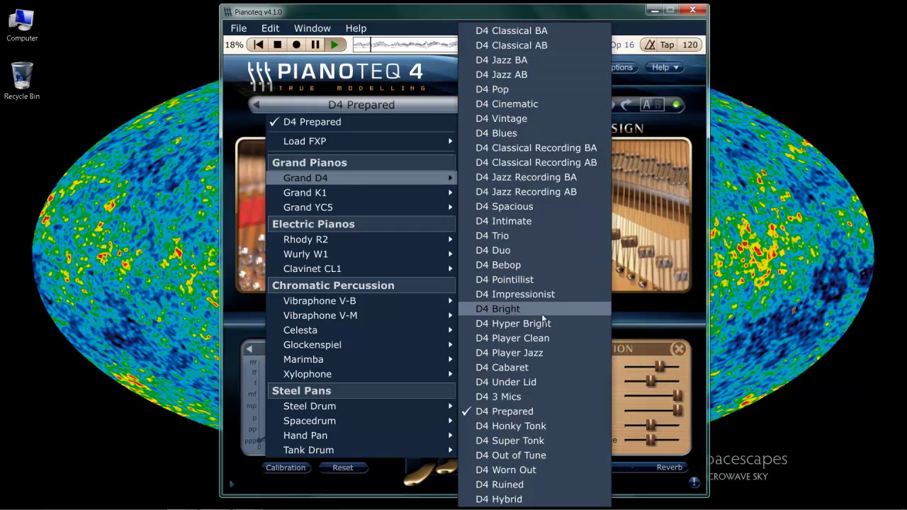
click(538, 279)
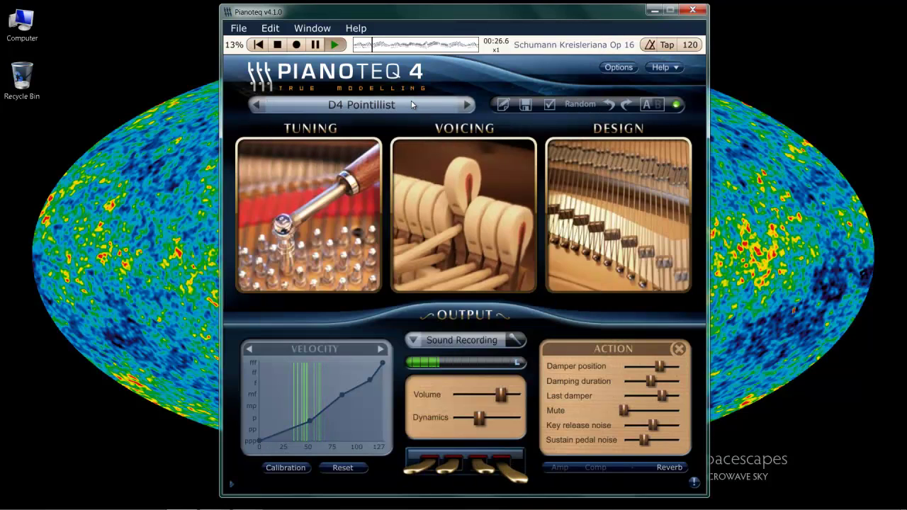
click(336, 106)
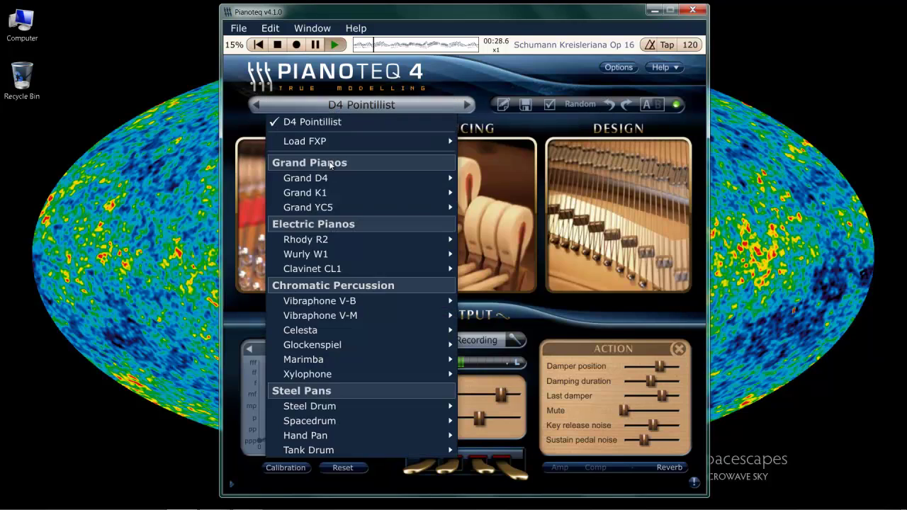
mouse_move(337, 183)
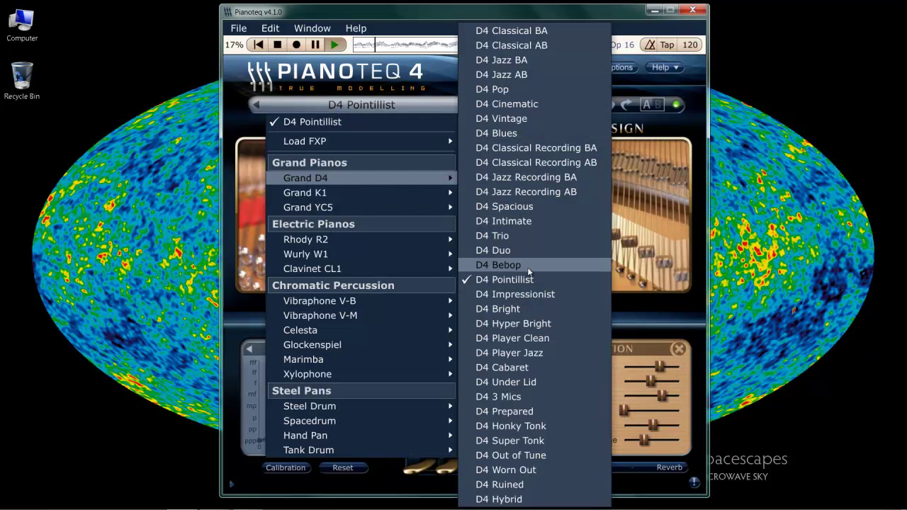
click(537, 499)
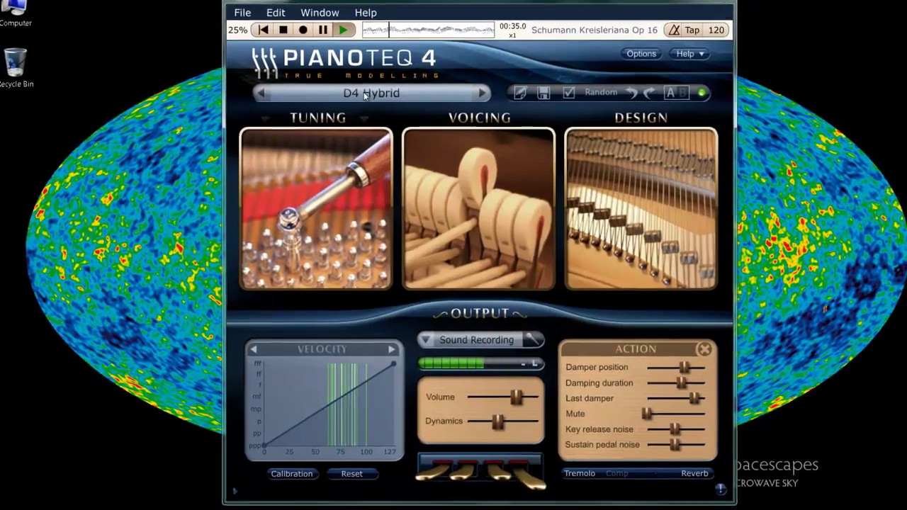
click(330, 104)
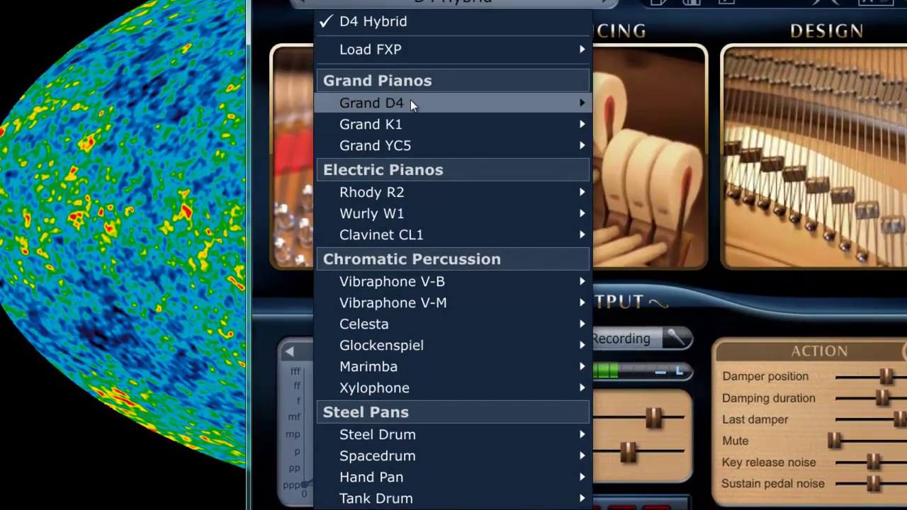
mouse_move(413, 105)
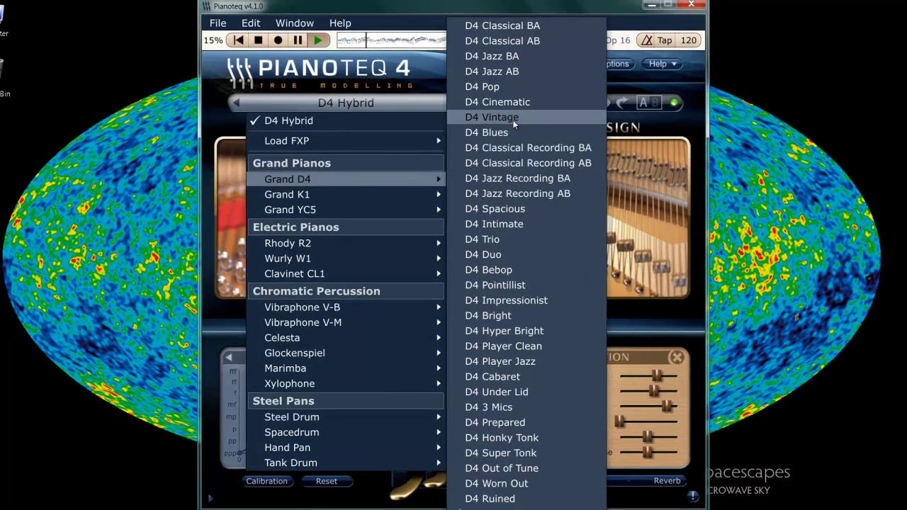
click(514, 122)
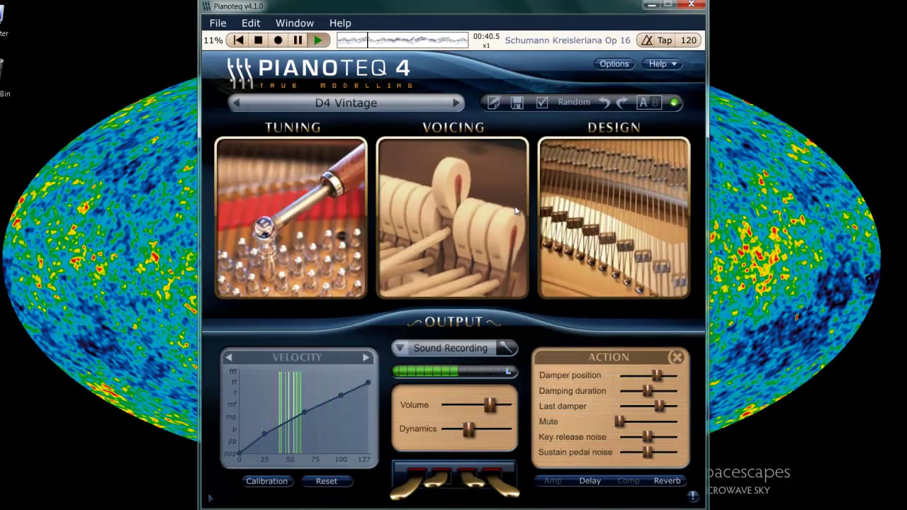
Set hammer hardness Piano 1.50, Mezzo 1.06, hammer noise 3.00 and strike point to maximum.
click(293, 128)
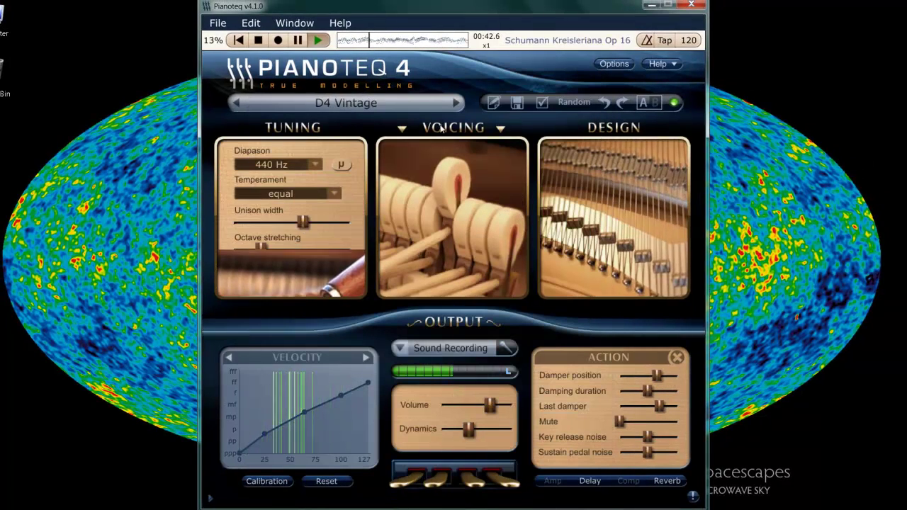
click(442, 127)
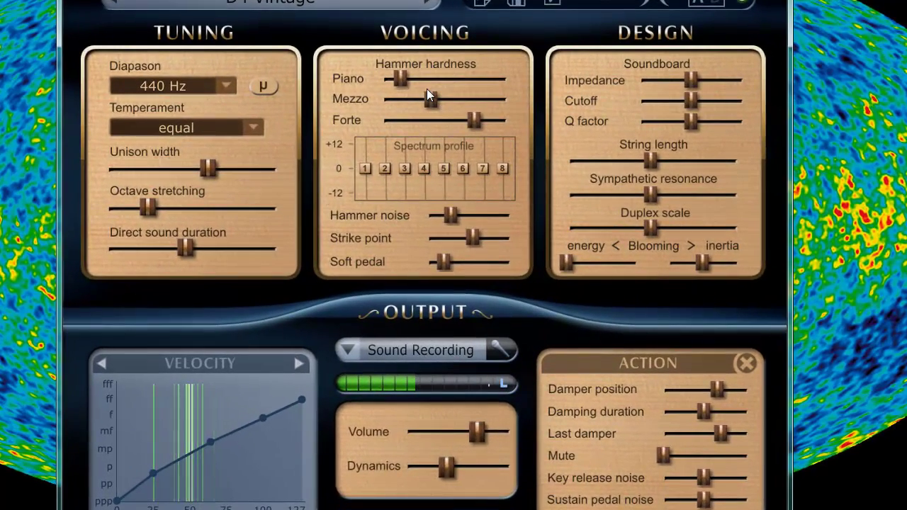
drag(402, 74, 552, 75)
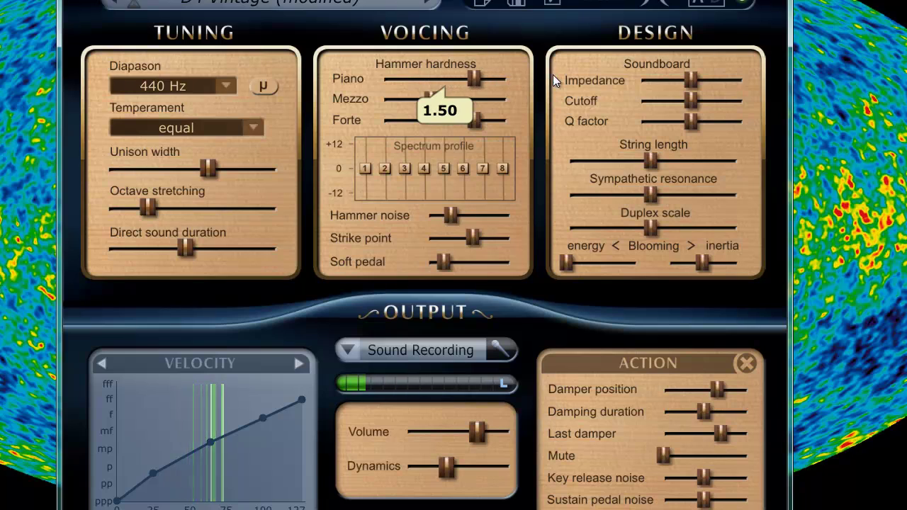
drag(437, 102, 507, 119)
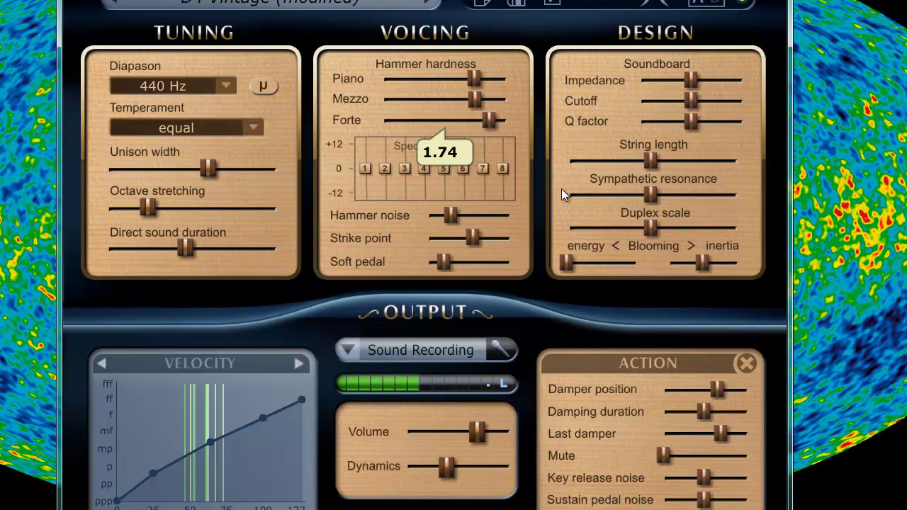
drag(447, 217, 548, 214)
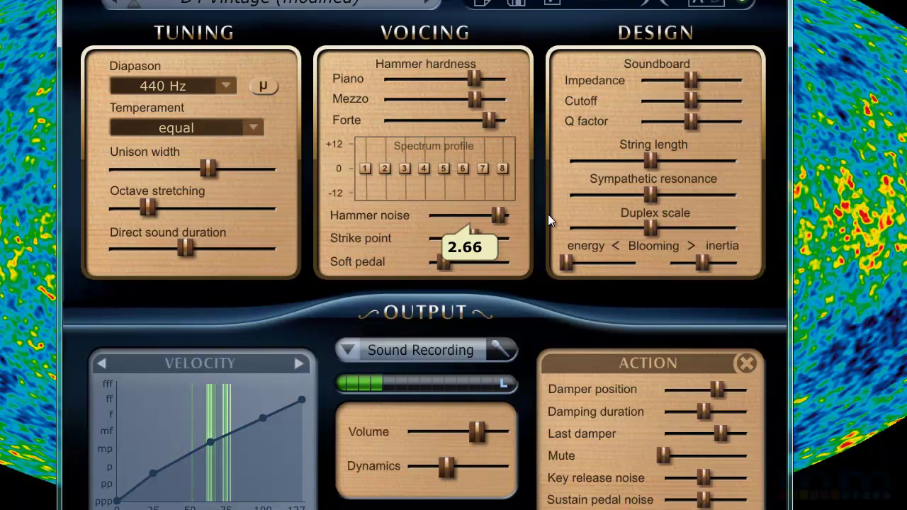
drag(470, 242, 651, 241)
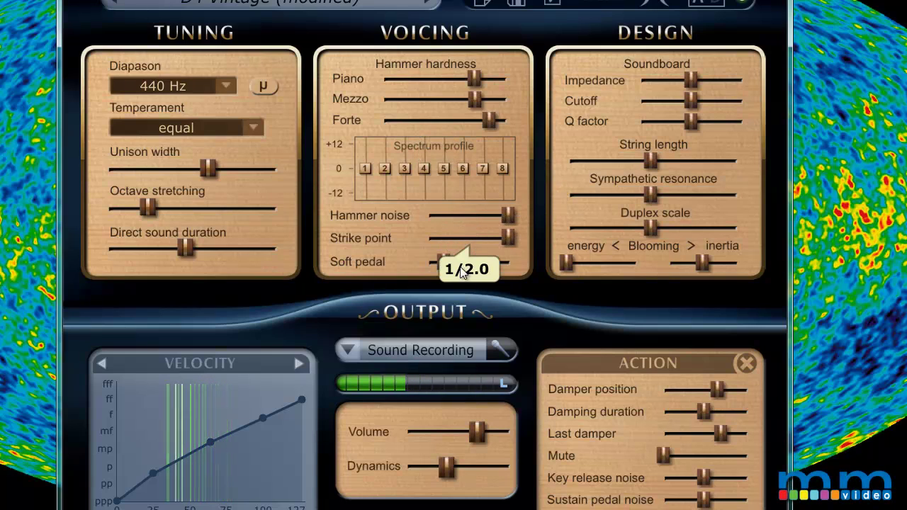
Set soft pedal to about 0.58, soundboard impedance to 2.35 and Q factor to 3.45.
drag(450, 263, 600, 273)
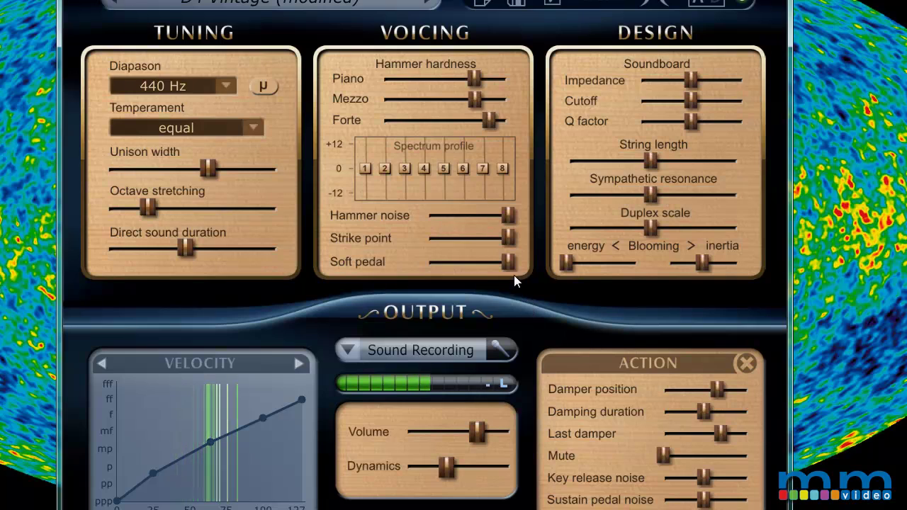
drag(510, 264, 370, 270)
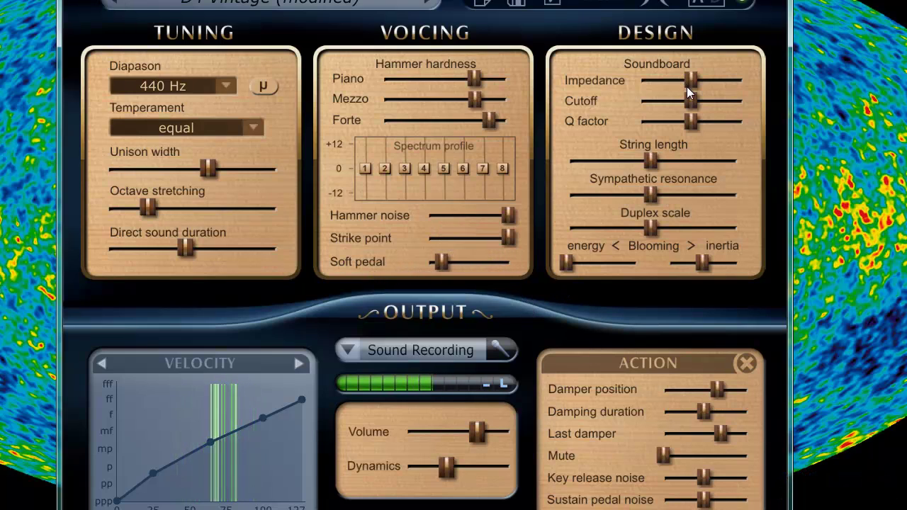
drag(687, 87, 801, 108)
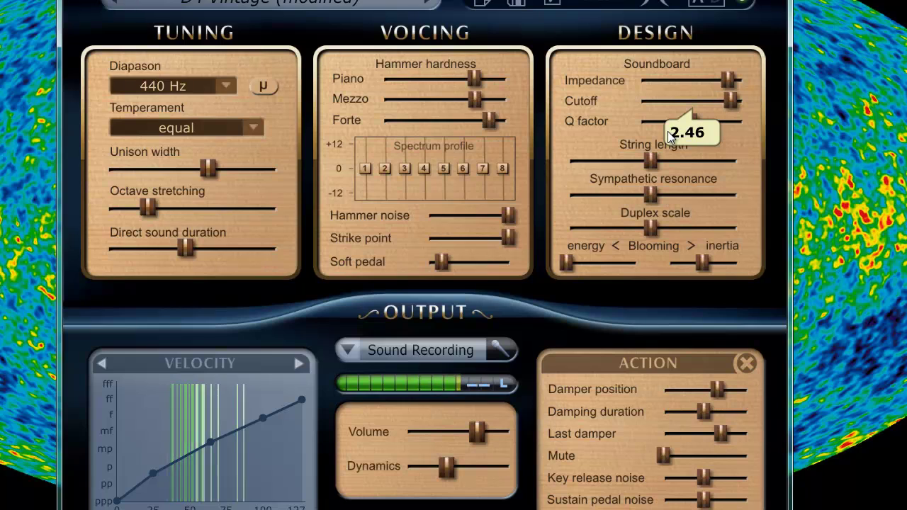
drag(667, 131, 563, 117)
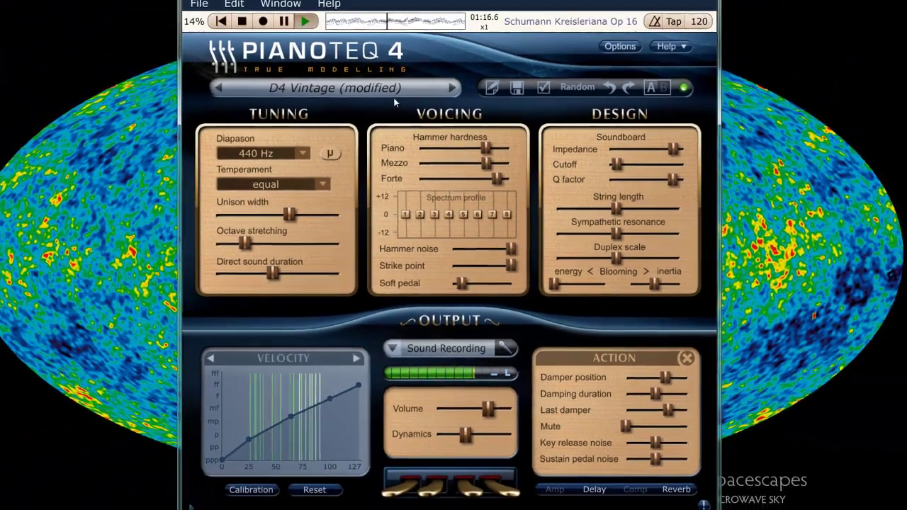
Briefly try the D4 Bright preset, then load D4 Blues.
click(374, 88)
mouse_move(338, 175)
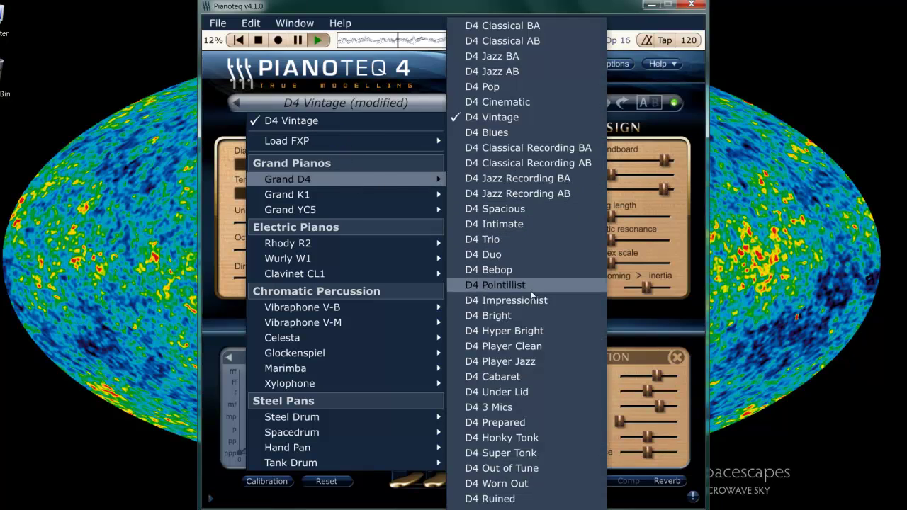
click(496, 315)
click(401, 102)
mouse_move(322, 182)
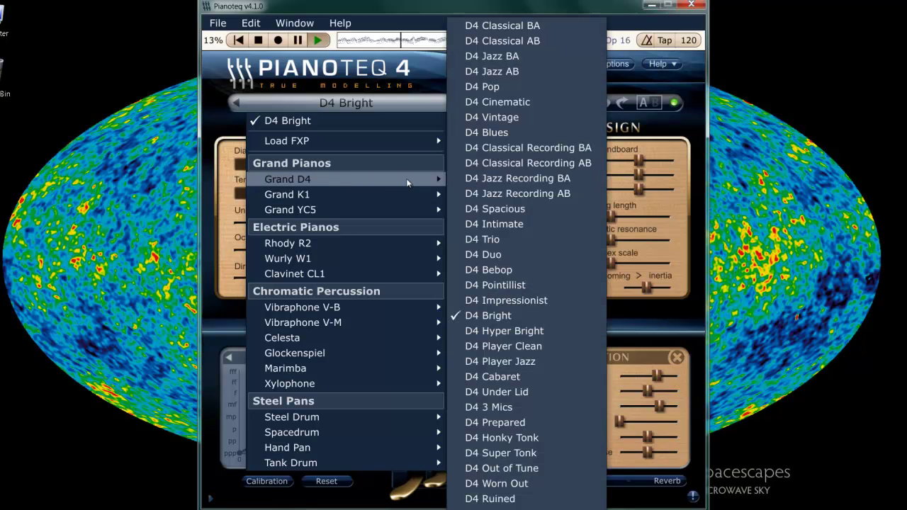
click(515, 133)
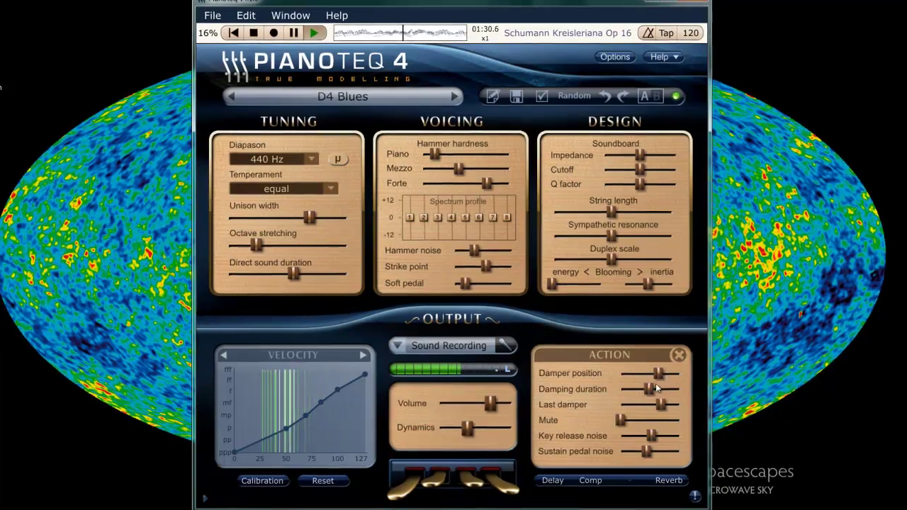
Push Mute to 1.00 and max out damper position while adjusting the last damper.
drag(621, 419, 684, 420)
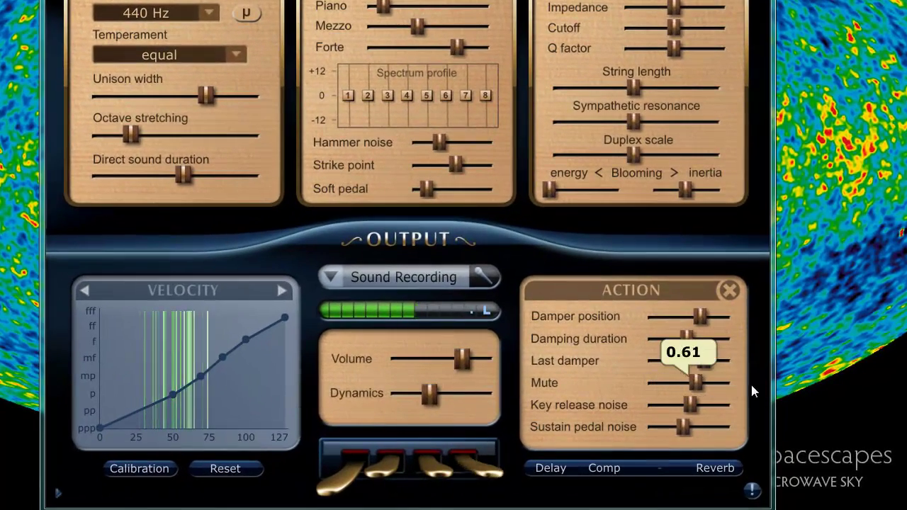
drag(753, 392, 764, 399)
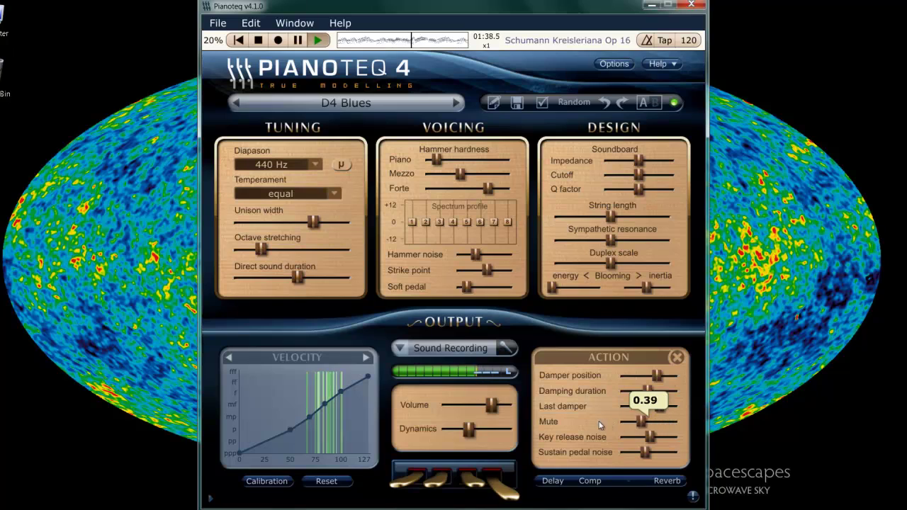
drag(600, 425, 710, 426)
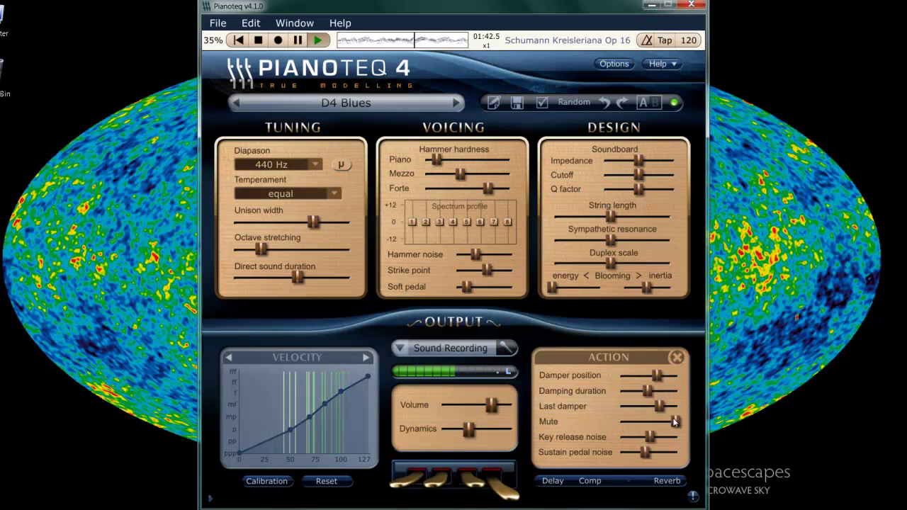
drag(657, 407, 609, 412)
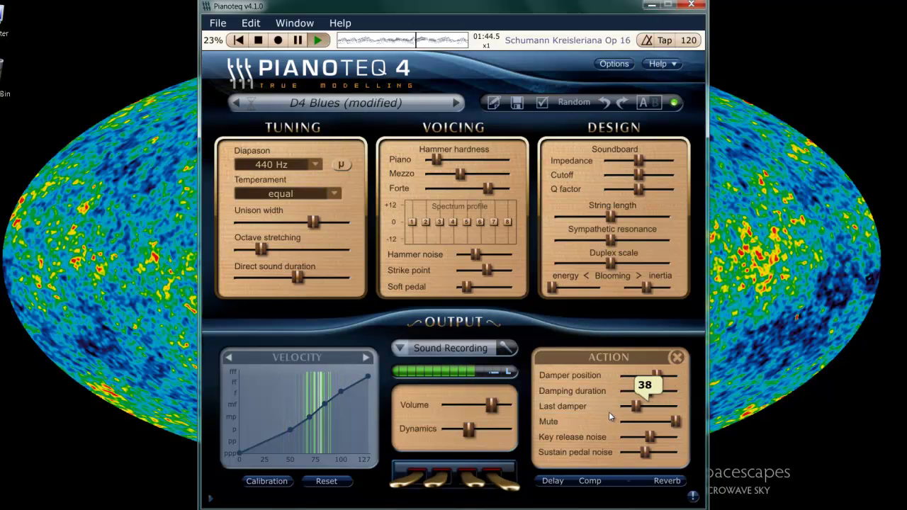
drag(652, 373, 706, 384)
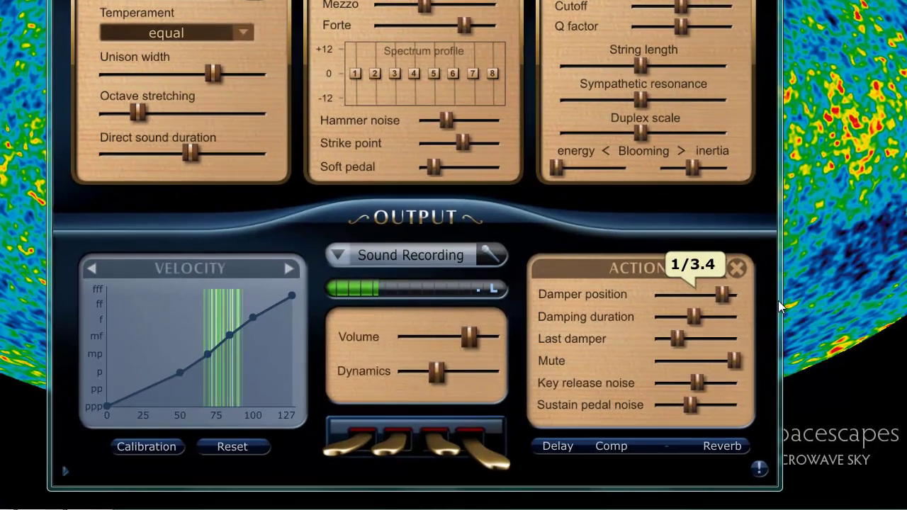
drag(780, 306, 784, 402)
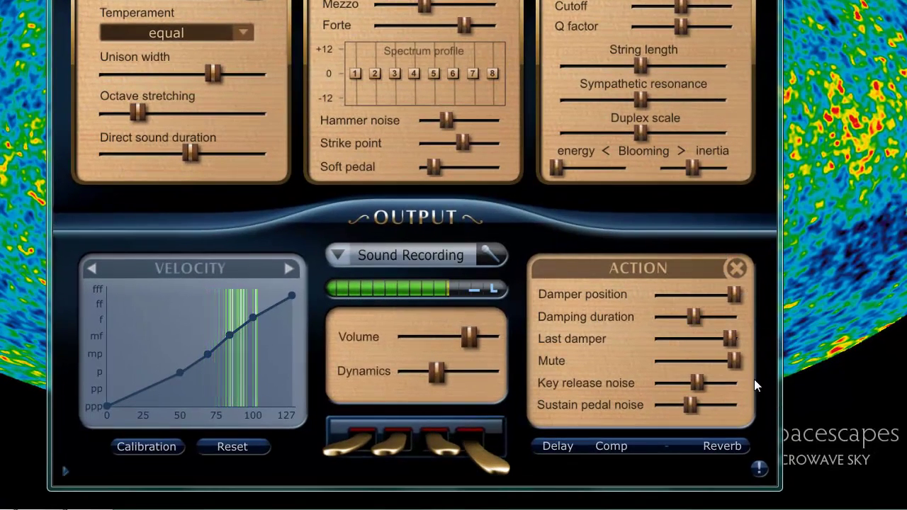
Extend damping duration to 10.00, turn key release noise off, lower sustain pedal noise to -44 dB.
mouse_move(702, 321)
drag(701, 321, 748, 319)
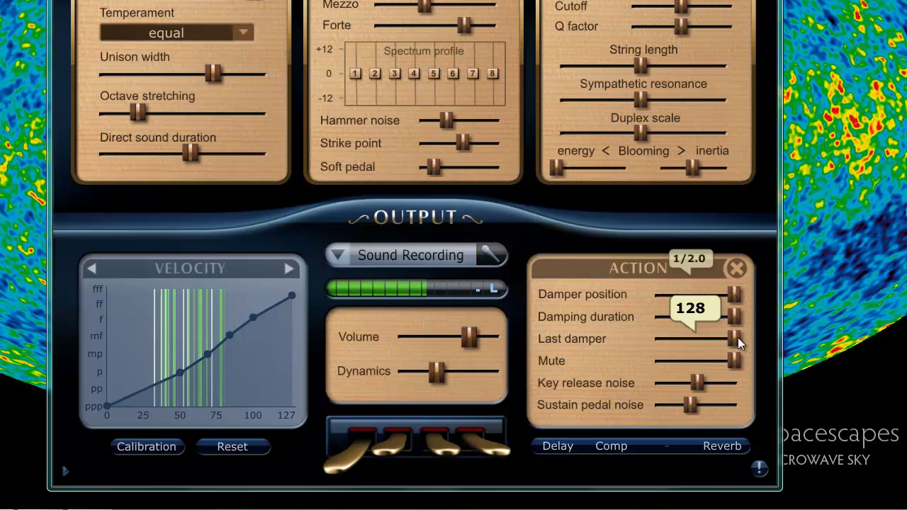
drag(700, 382, 602, 385)
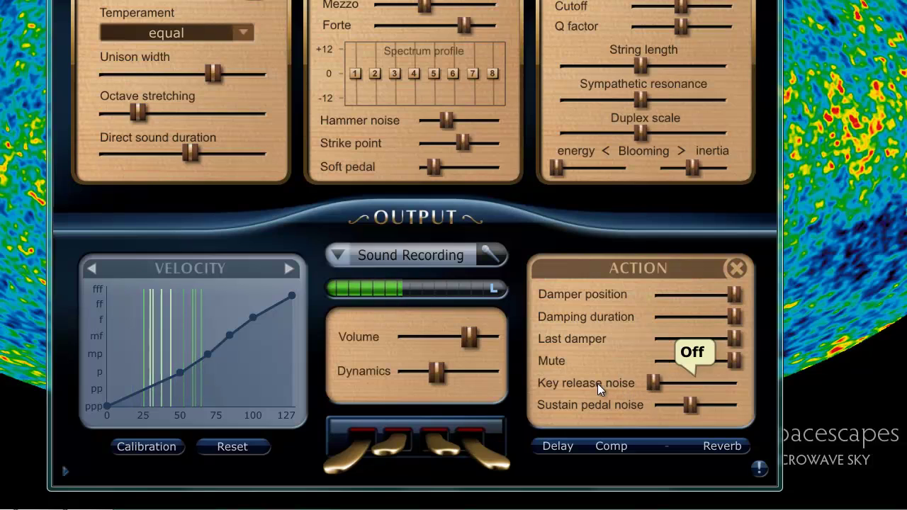
drag(692, 405, 623, 411)
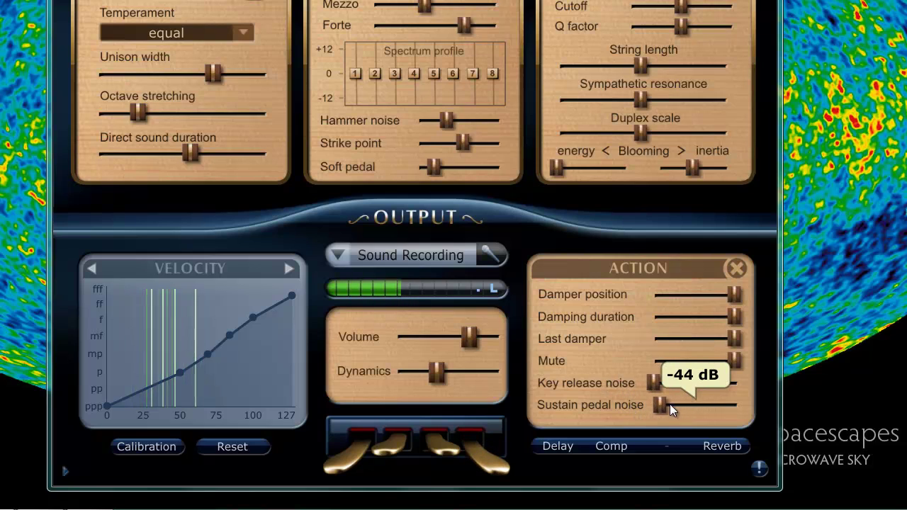
click(736, 271)
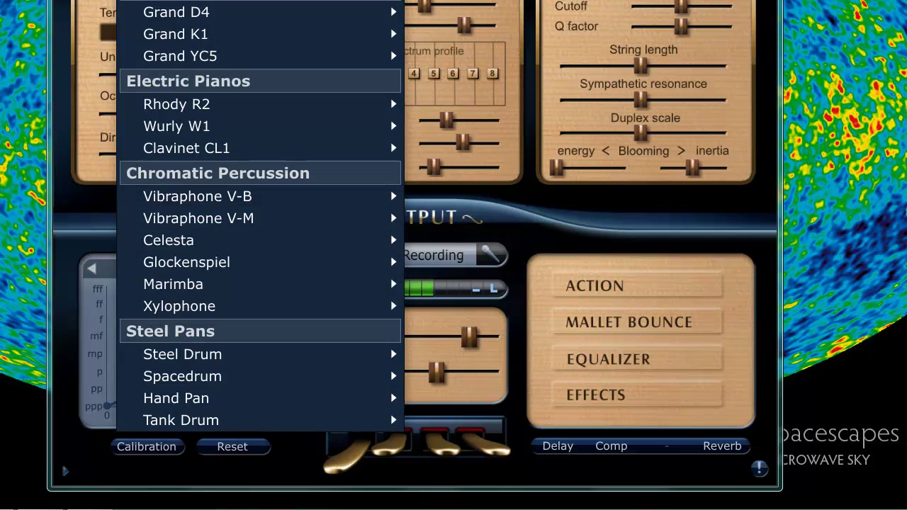
Load D4 Player Clean and enable mallet bounce with a 103.55 ms initial delay.
mouse_move(229, 18)
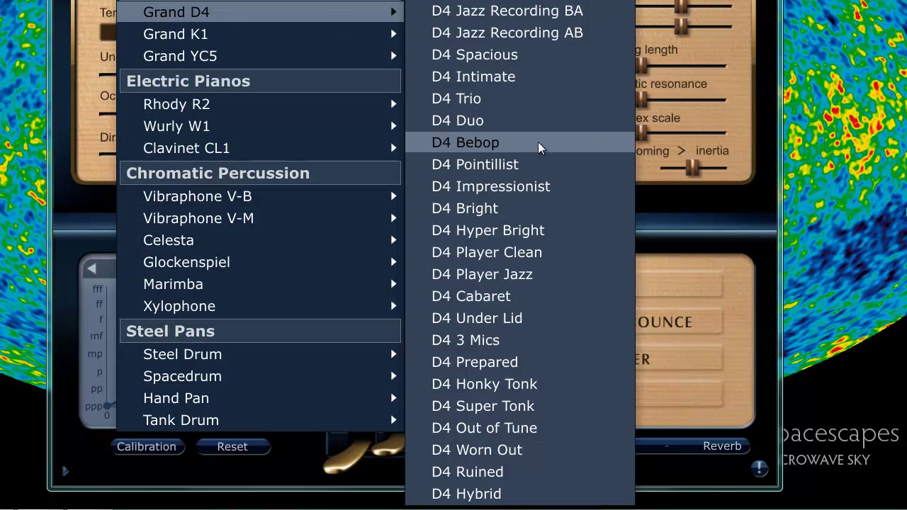
click(553, 253)
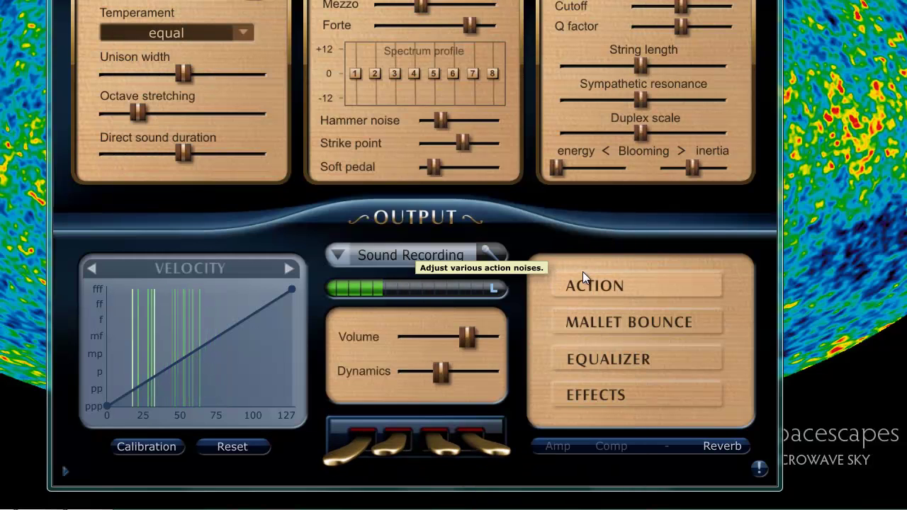
click(630, 323)
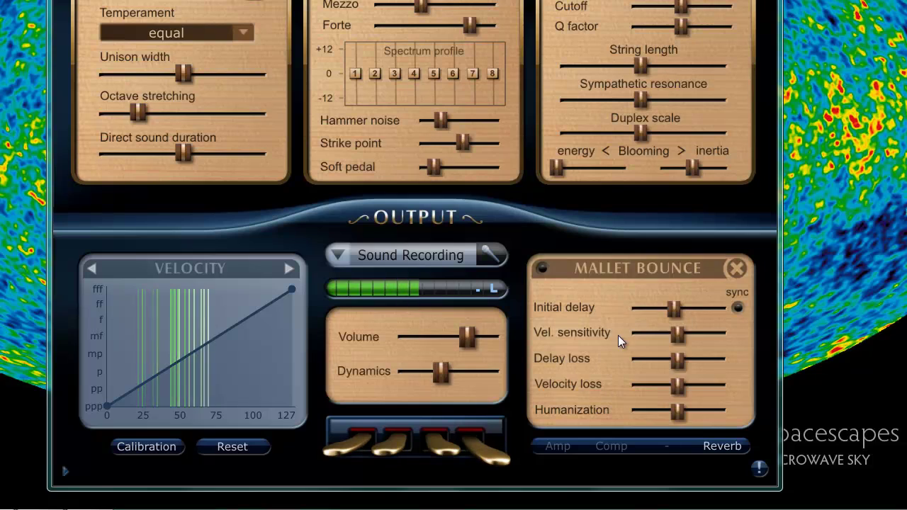
click(542, 268)
mouse_move(673, 310)
mouse_down()
mouse_move(637, 312)
mouse_move(764, 321)
mouse_move(677, 320)
mouse_up()
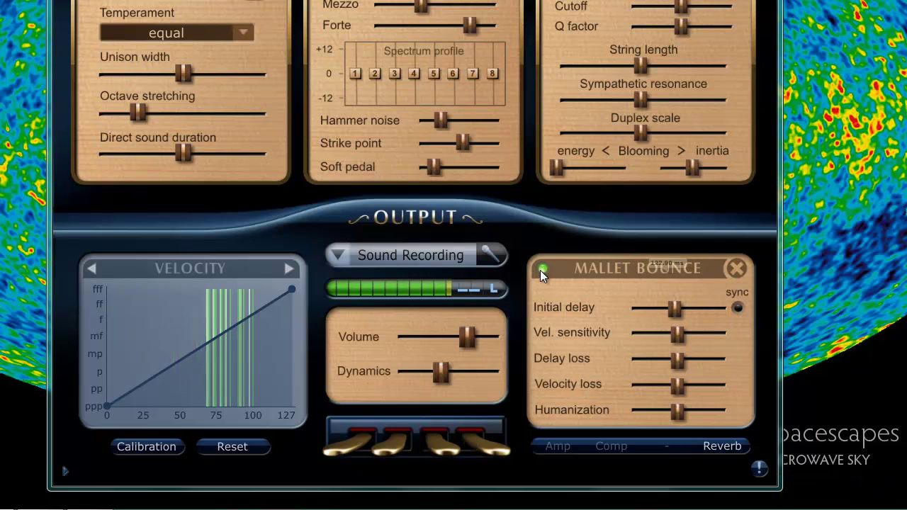
click(738, 268)
click(640, 360)
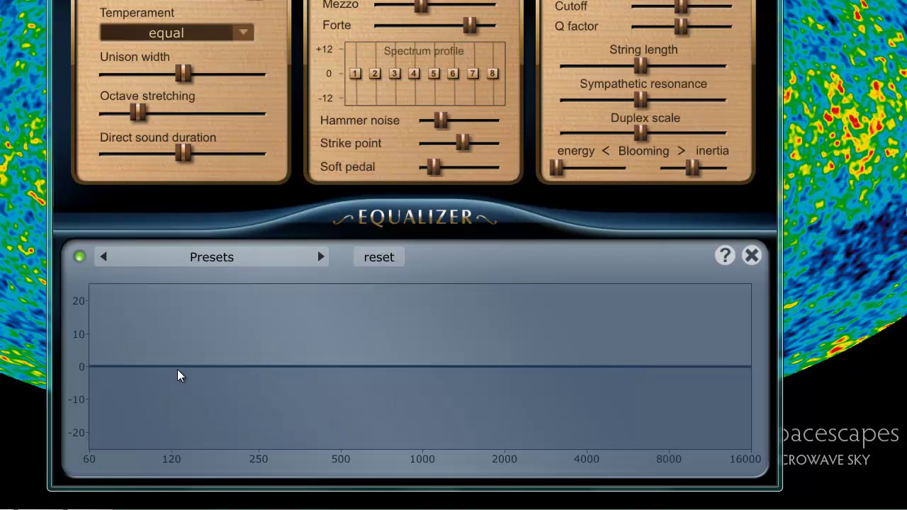
drag(178, 372, 200, 464)
drag(212, 355, 649, 366)
drag(210, 452, 620, 449)
drag(620, 360, 724, 369)
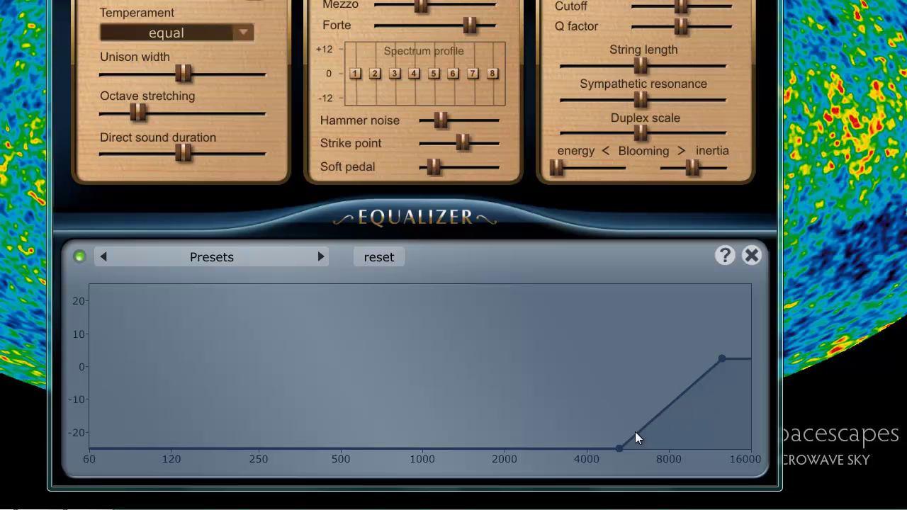
click(378, 259)
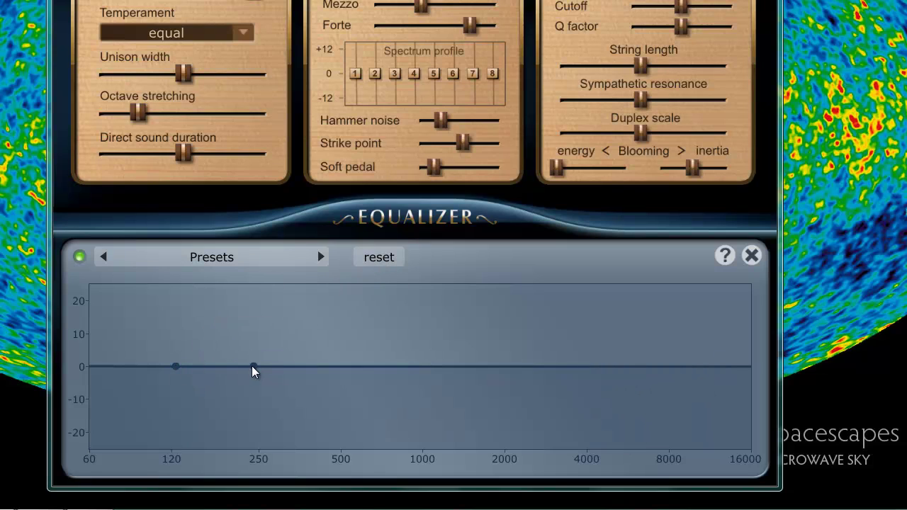
drag(254, 368, 260, 459)
drag(176, 369, 172, 449)
drag(198, 300, 172, 288)
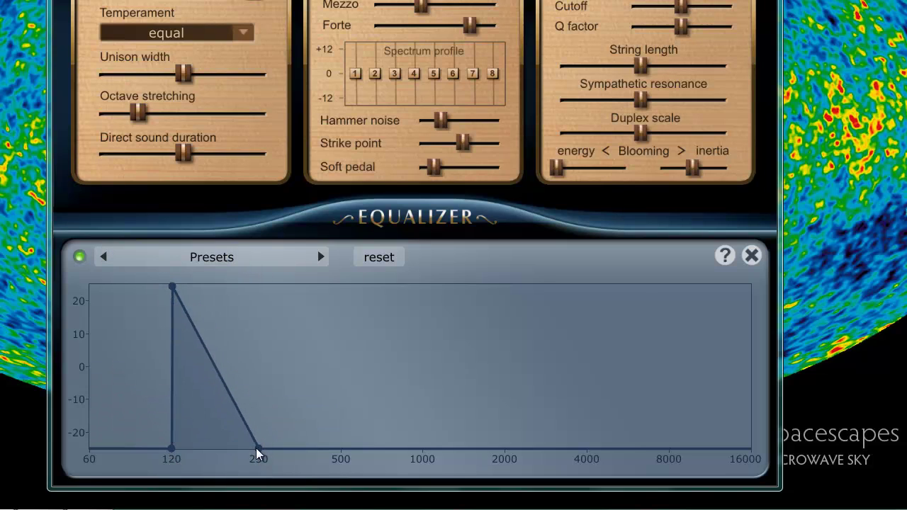
drag(257, 452, 199, 451)
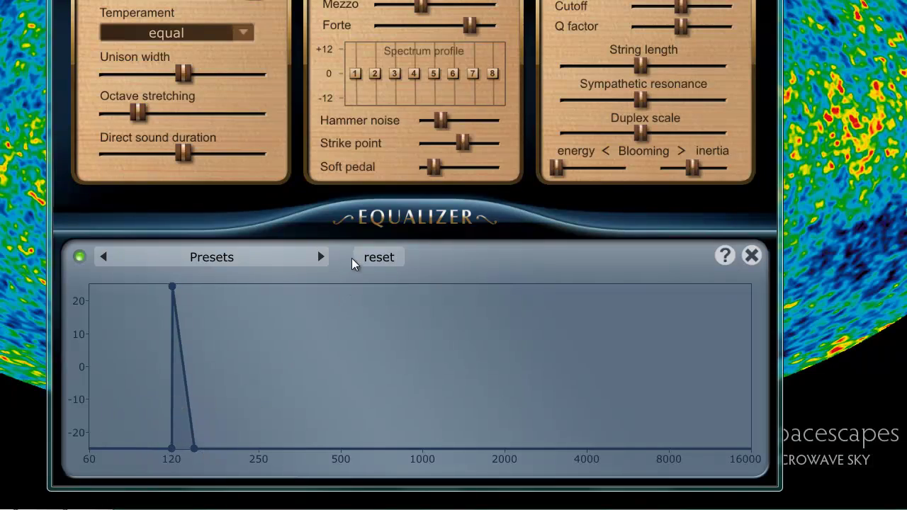
click(366, 262)
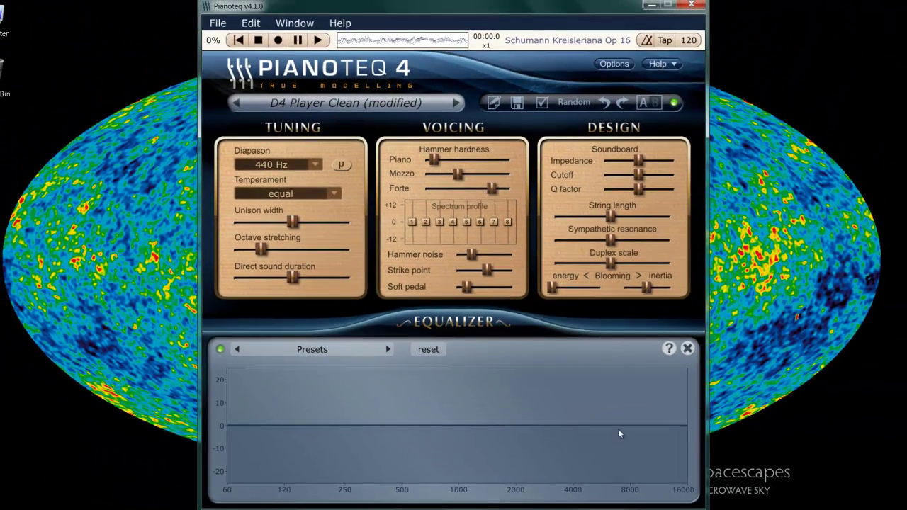
Close the equalizer, show the Effects section, and dismiss the fx3 effect list unchanged.
click(687, 348)
click(592, 442)
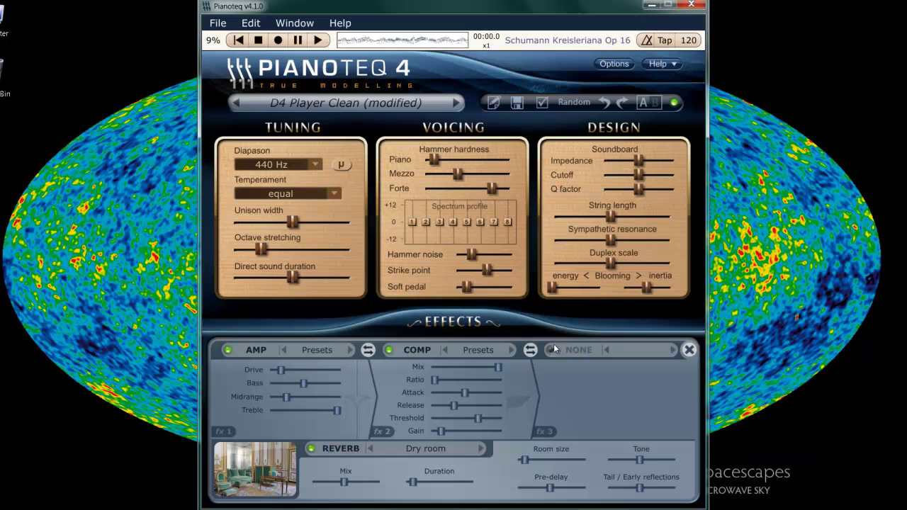
click(578, 351)
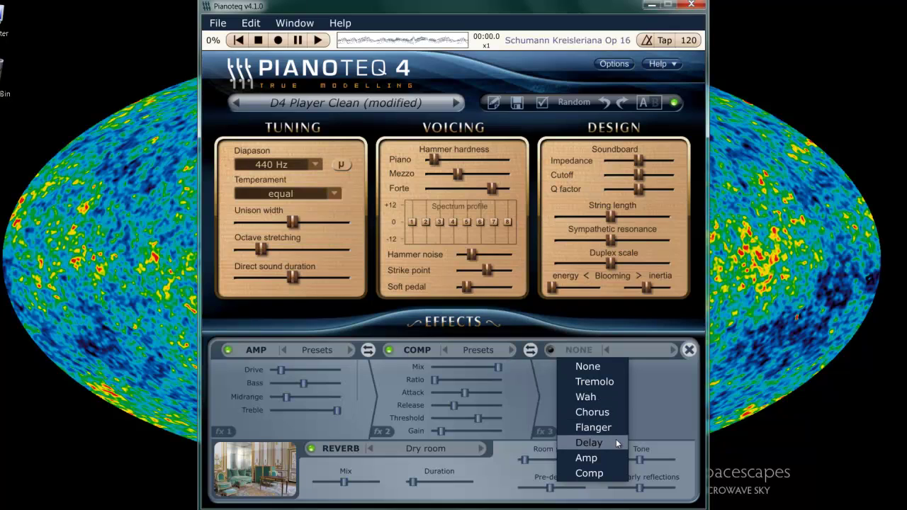
click(664, 411)
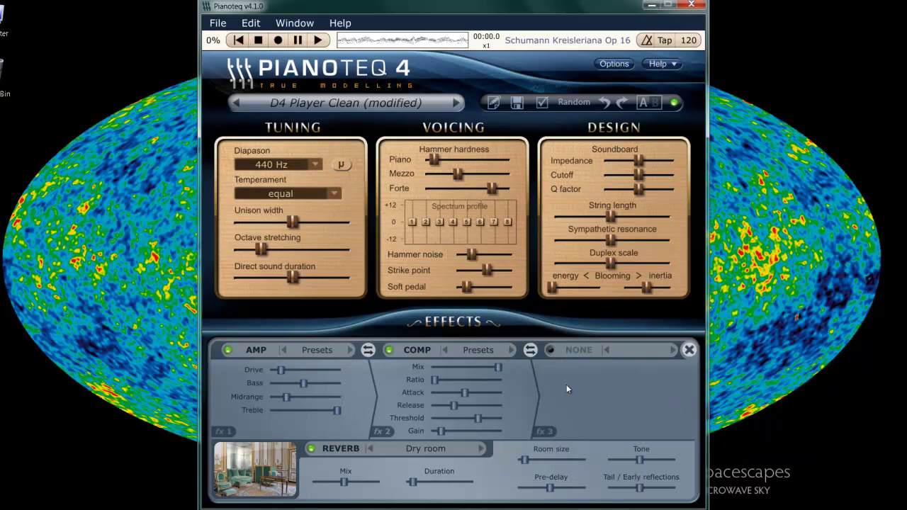